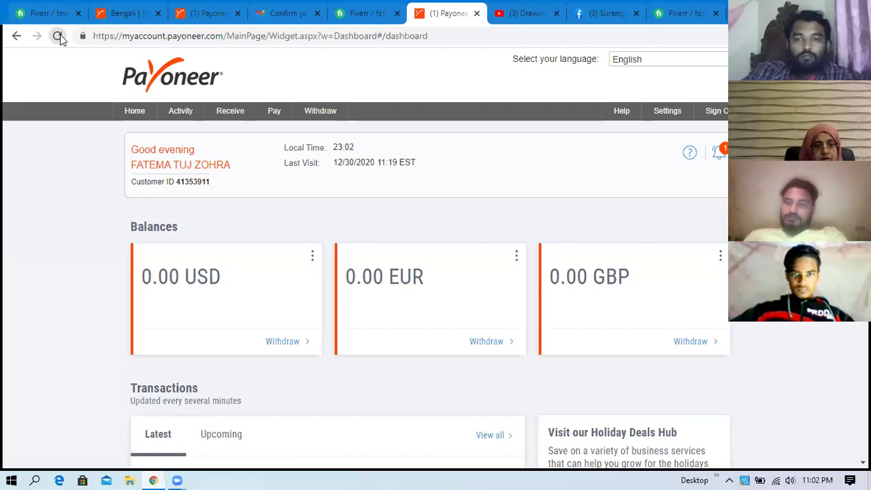
# Reload the Payoneer dashboard so it shows balances of 64.00 USD, 0.00 EUR and 0.00 GBP
pyautogui.click(59, 38)
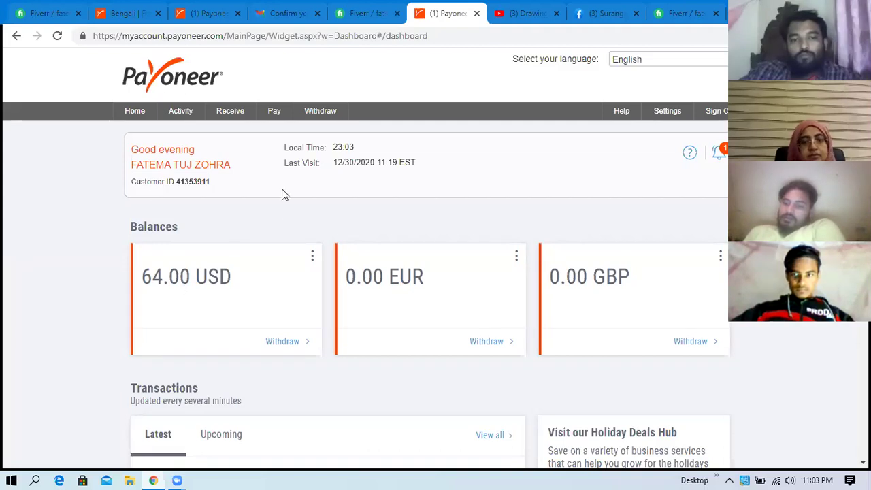
# Go to Withdraw > To Bank Account from the top navigation bar
pyautogui.moveTo(328, 117)
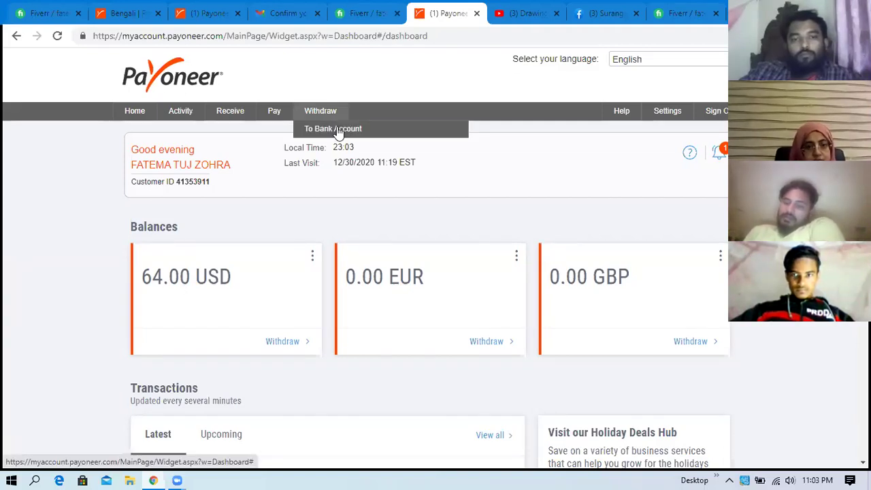
pyautogui.click(338, 130)
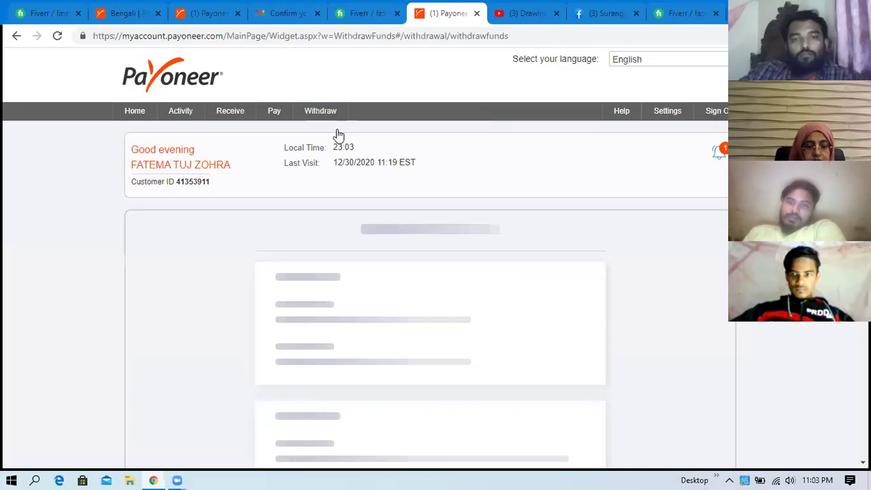
# Withdraw 64 USD from the USD balance, converting to 5296.7 BDT at 82.7609375
pyautogui.moveTo(325, 116)
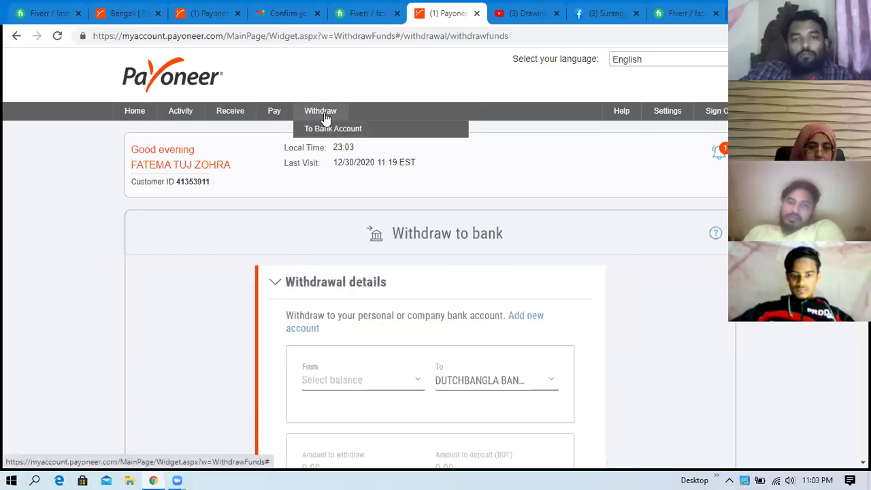
pyautogui.scroll(-2, 560, 282)
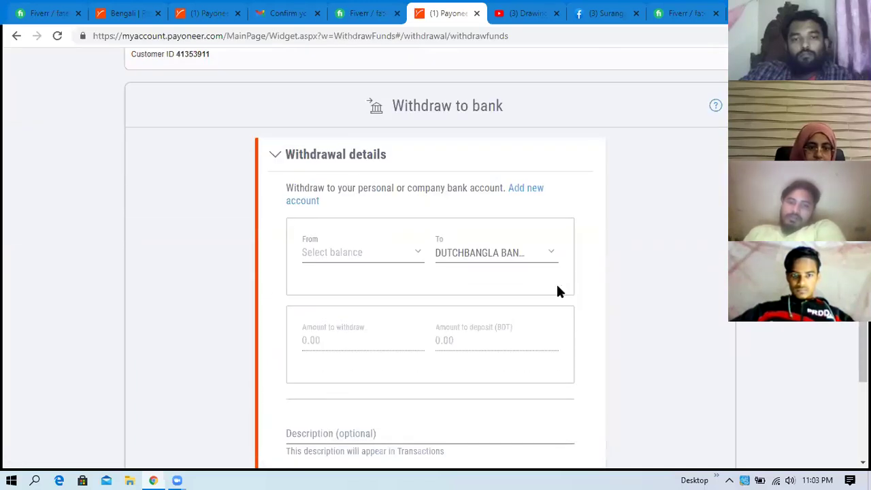
pyautogui.click(400, 253)
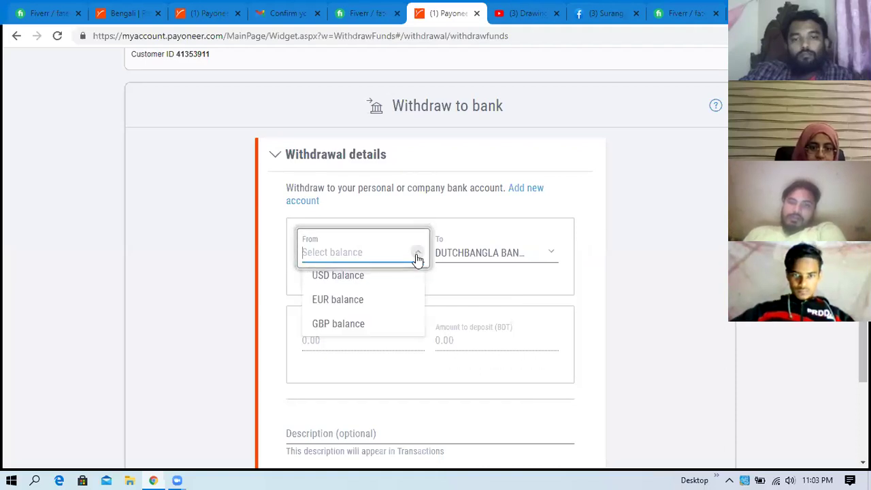
pyautogui.click(416, 260)
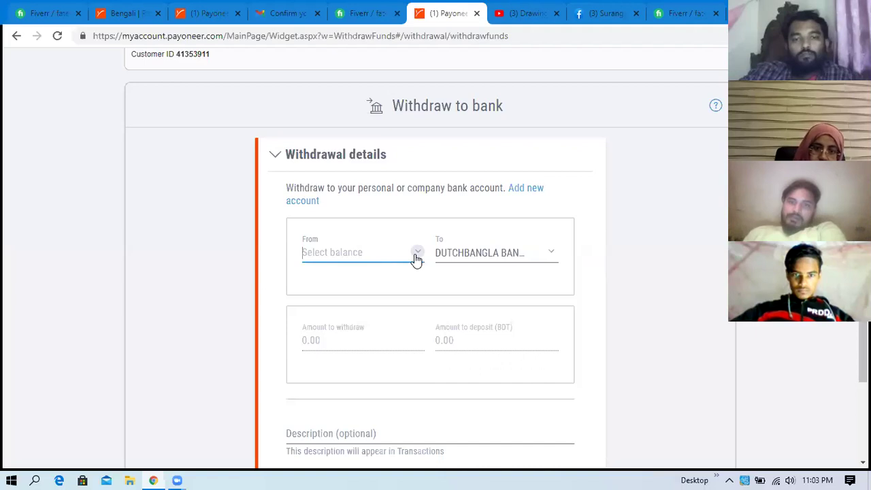
pyautogui.click(415, 261)
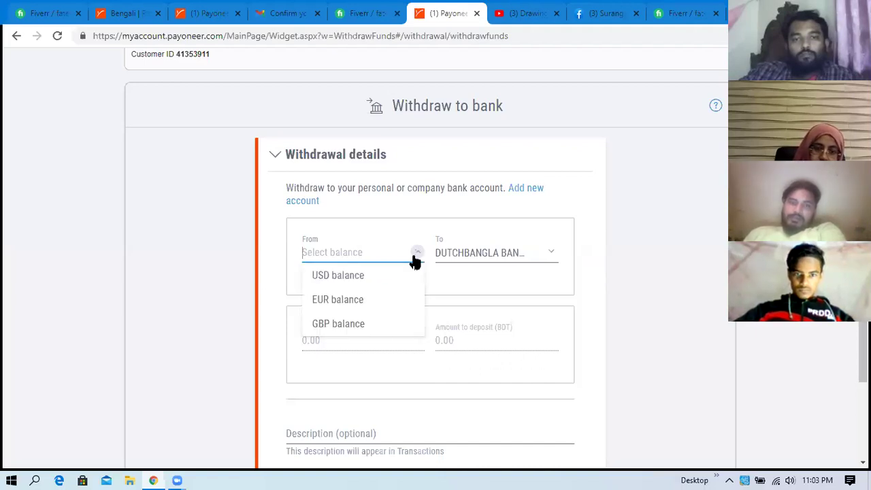
pyautogui.click(344, 276)
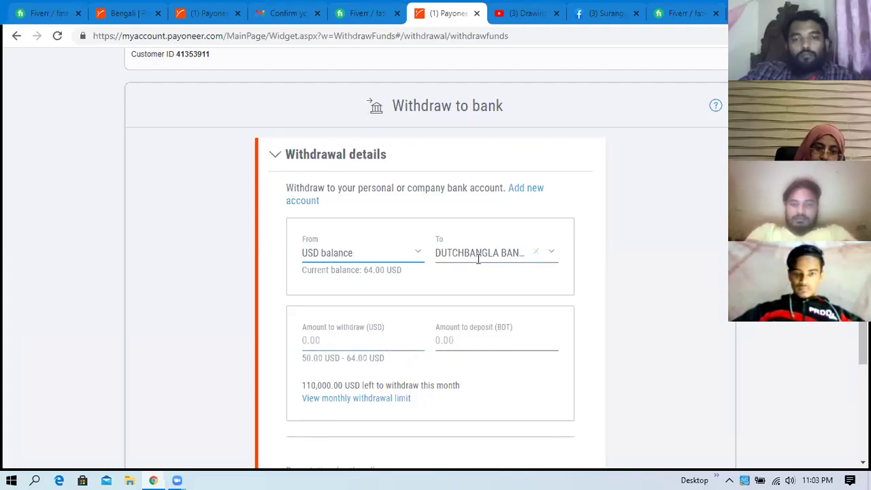
pyautogui.click(333, 341)
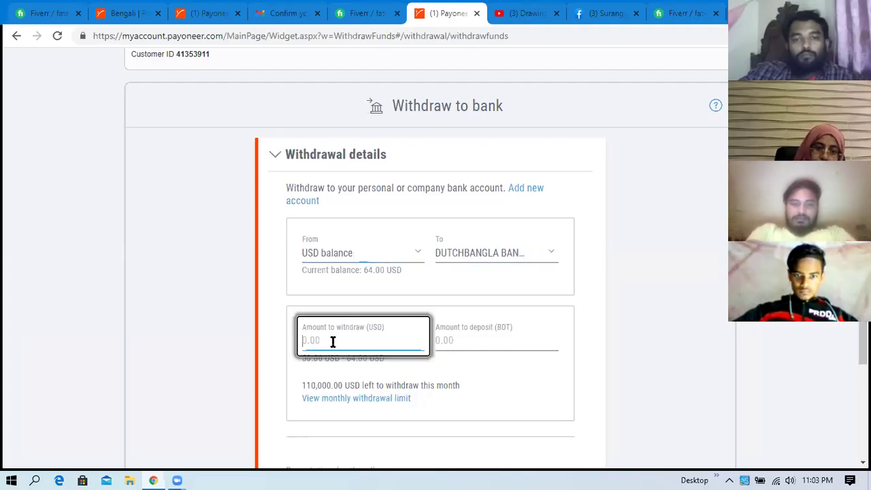
pyautogui.write('64')
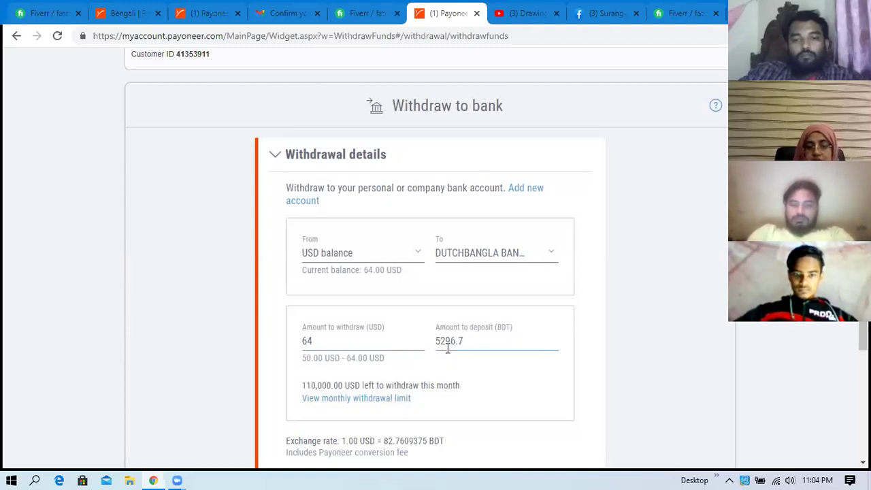
pyautogui.scroll(-2, 587, 328)
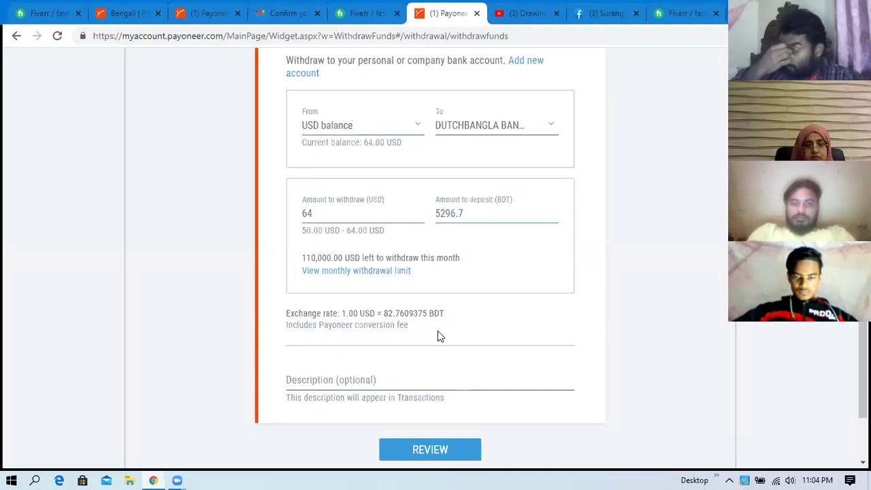
# Enter 'Freelancing Salary' as the withdrawal description, fixing the misspelling
pyautogui.click(394, 377)
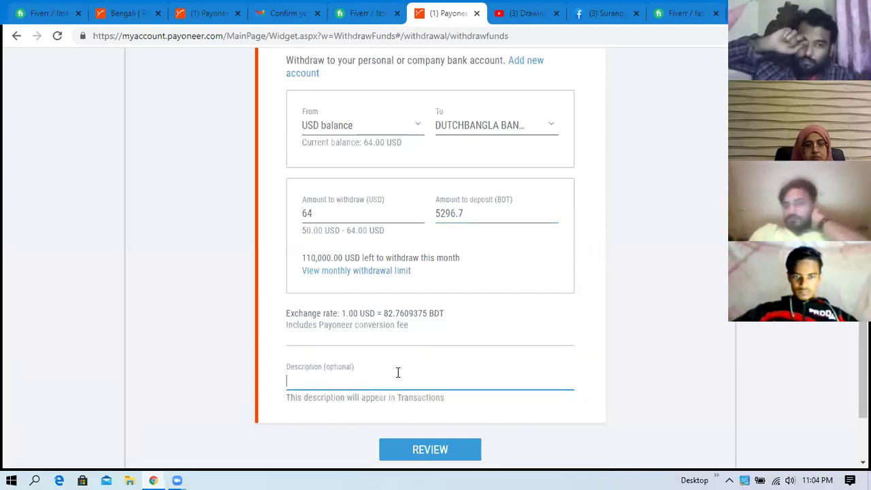
pyautogui.write('Free')
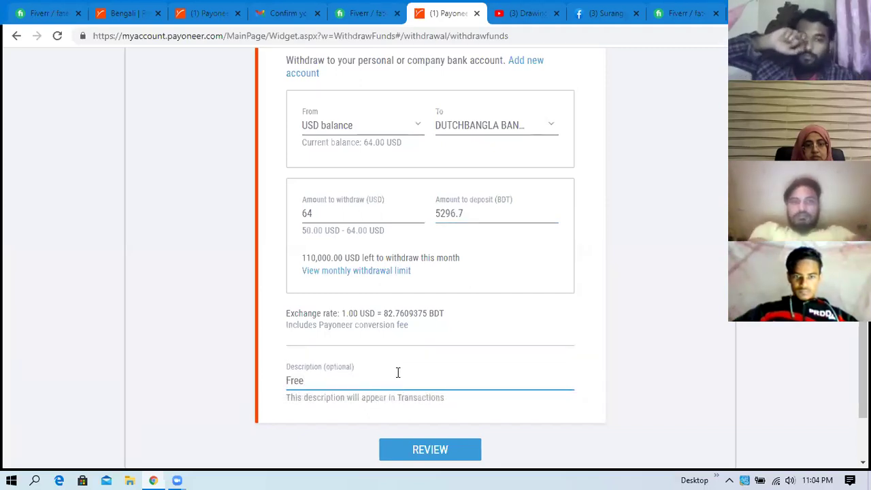
pyautogui.write('lancing ')
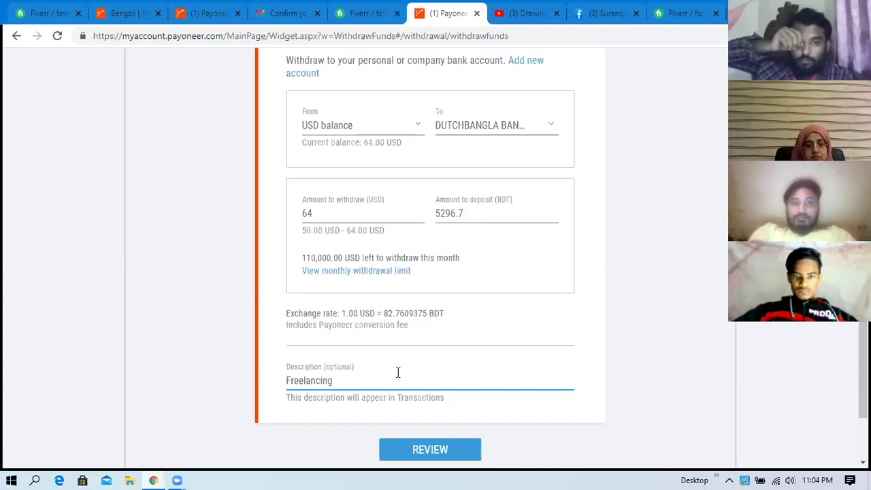
pyautogui.write('Sla')
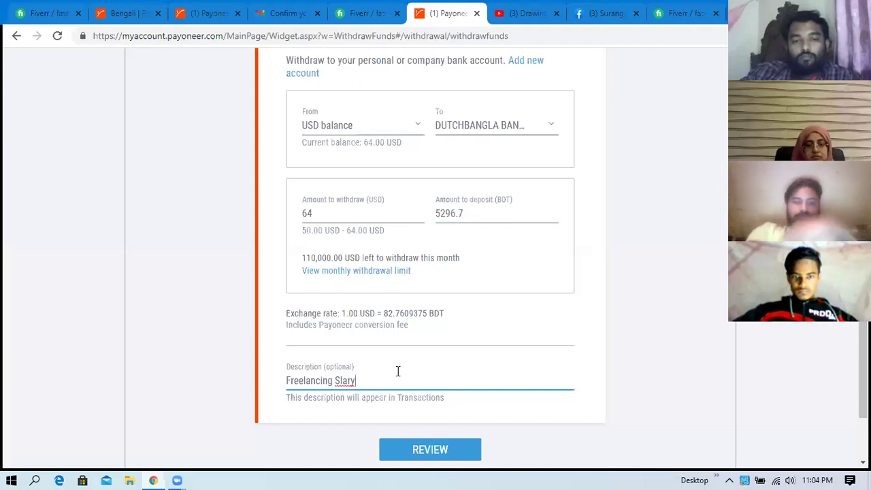
pyautogui.write('ry')
pyautogui.press('BackSpace')
pyautogui.press('BackSpace')
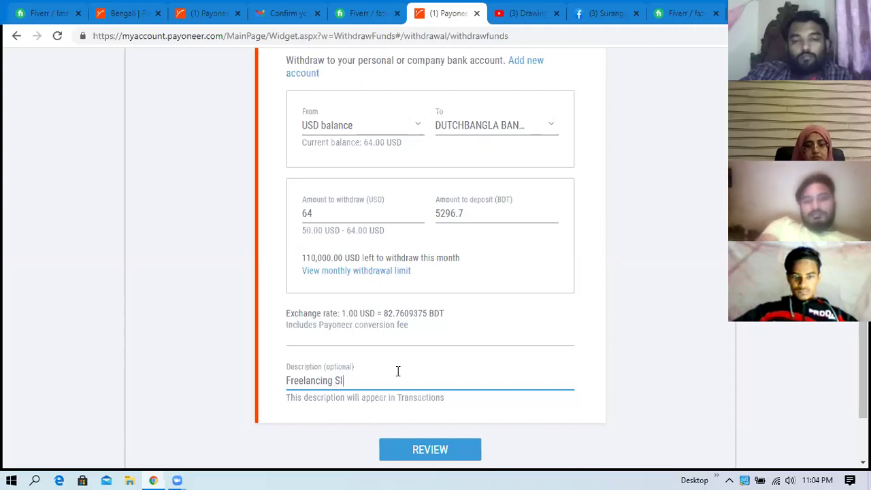
pyautogui.press('BackSpace')
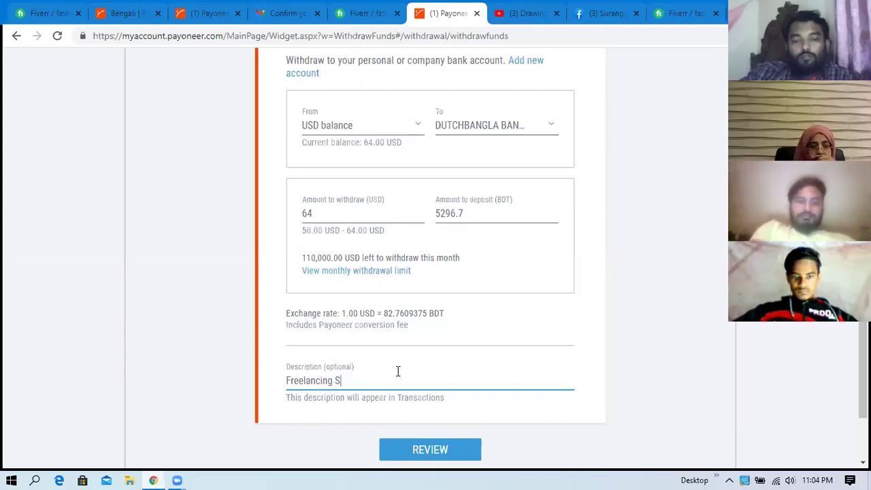
pyautogui.write('alary')
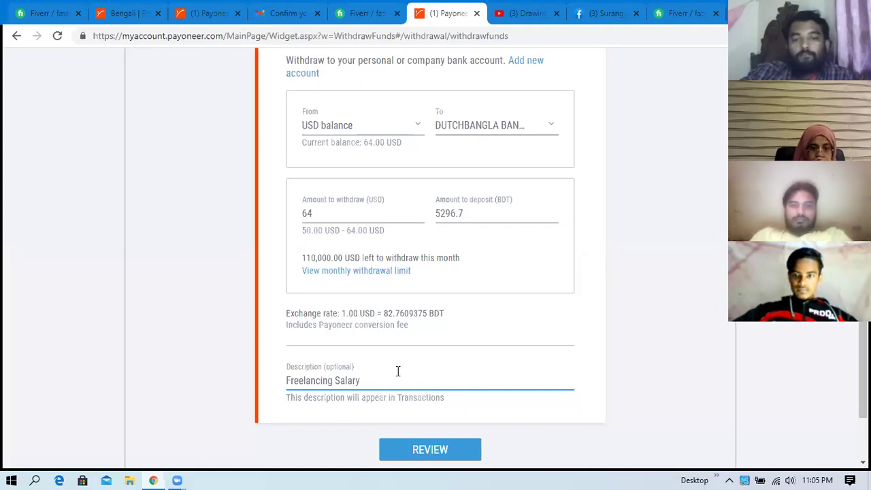
pyautogui.click(660, 376)
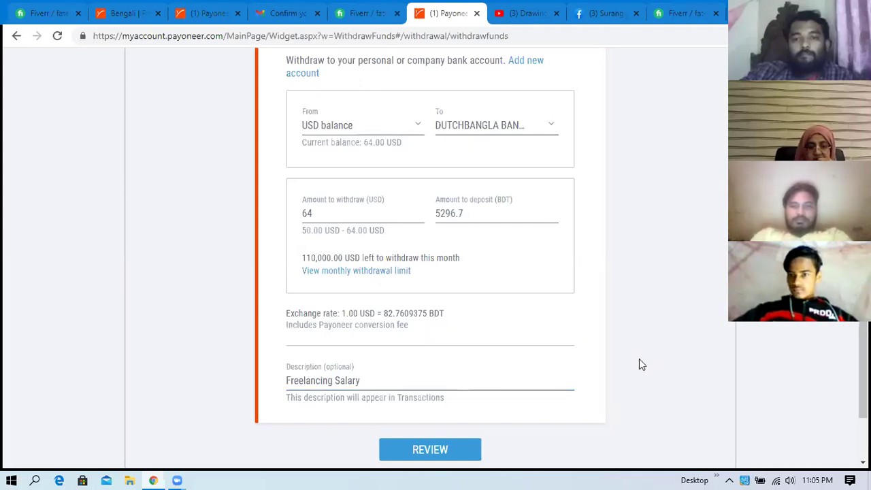
# Submit the 64 USD withdrawal to the Dutch-Bangla bank account for review
pyautogui.scroll(-1, 639, 361)
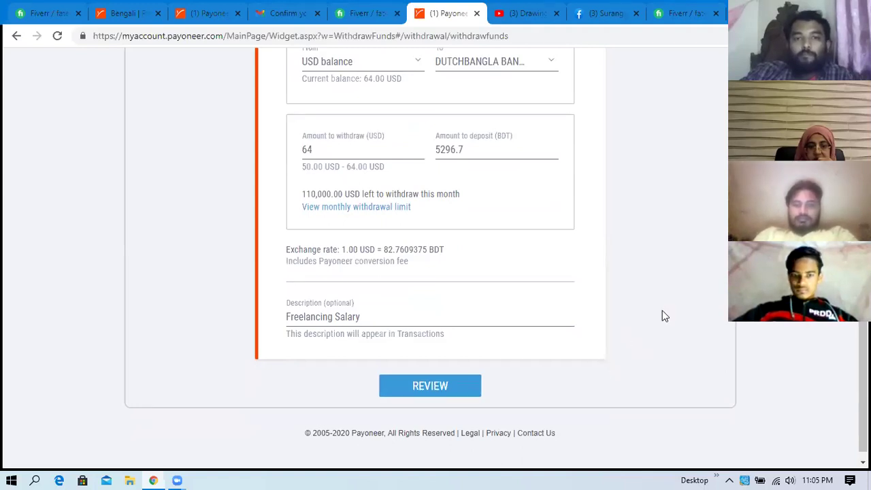
pyautogui.click(412, 313)
pyautogui.click(385, 250)
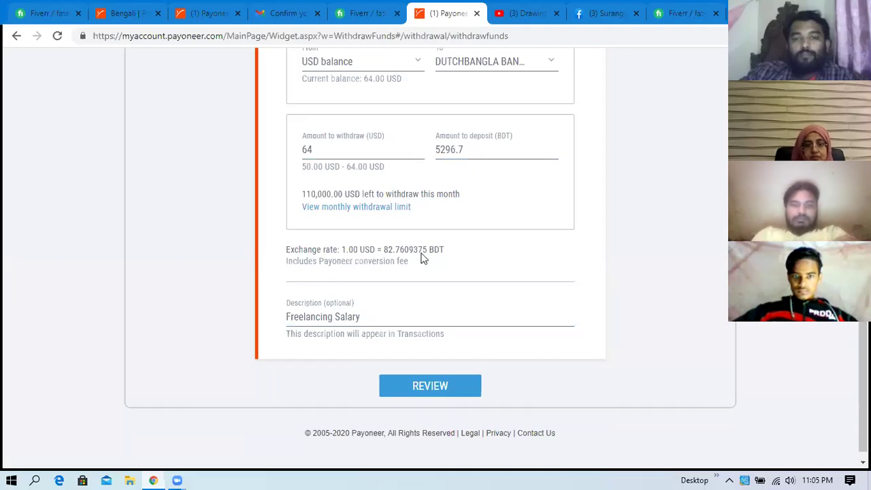
pyautogui.scroll(2, 601, 266)
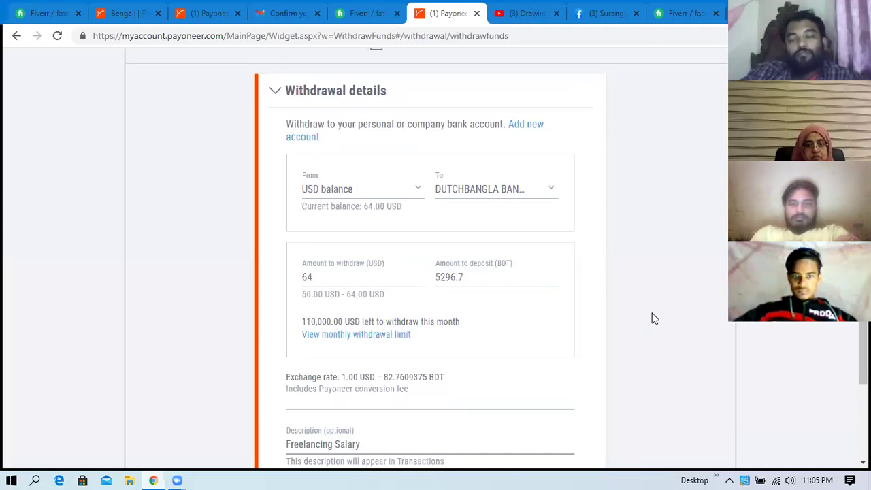
pyautogui.scroll(-2, 652, 319)
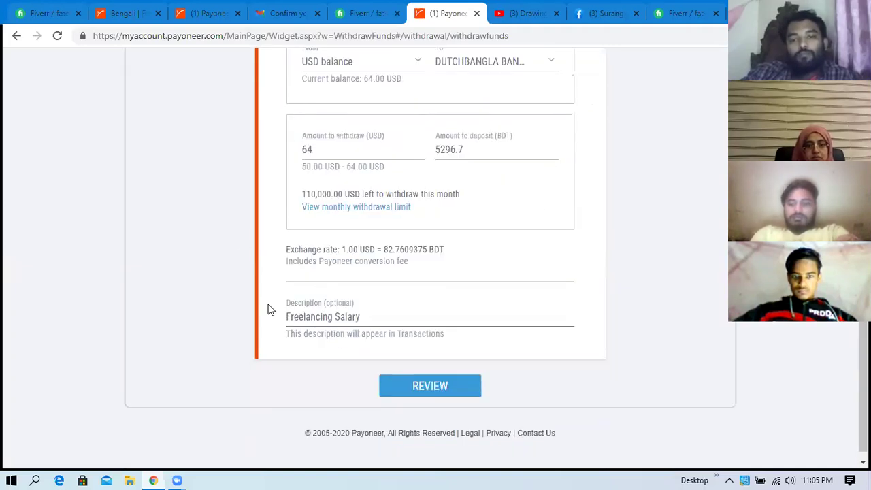
pyautogui.click(427, 386)
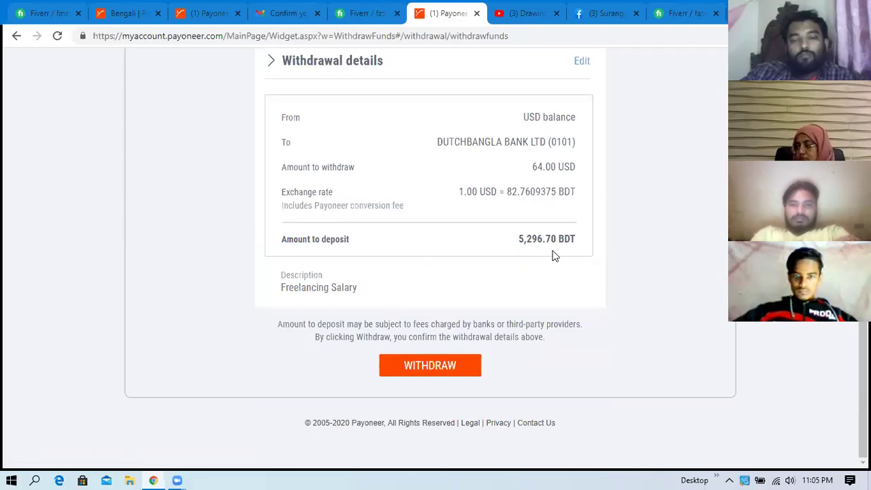
# Confirm the reviewed 64 USD withdrawal to the Dutch-Bangla bank account
pyautogui.click(434, 366)
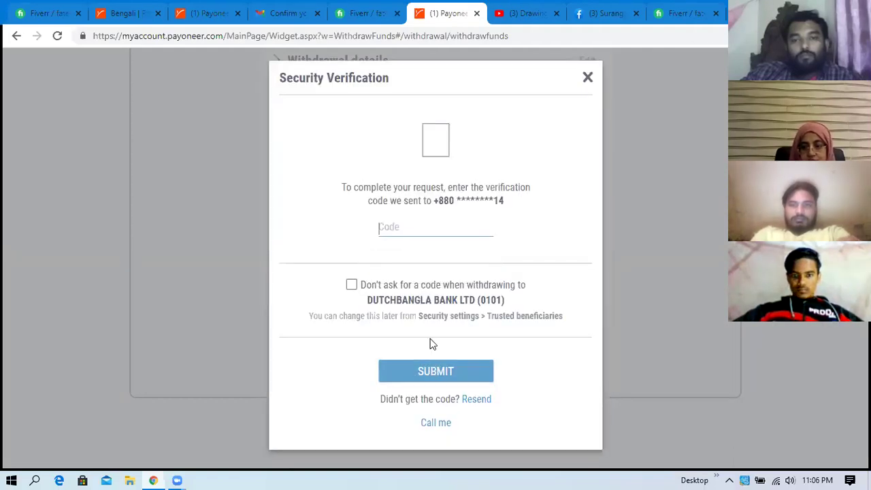
# Enter the six-digit verification code received by SMS and submit it
pyautogui.click(402, 228)
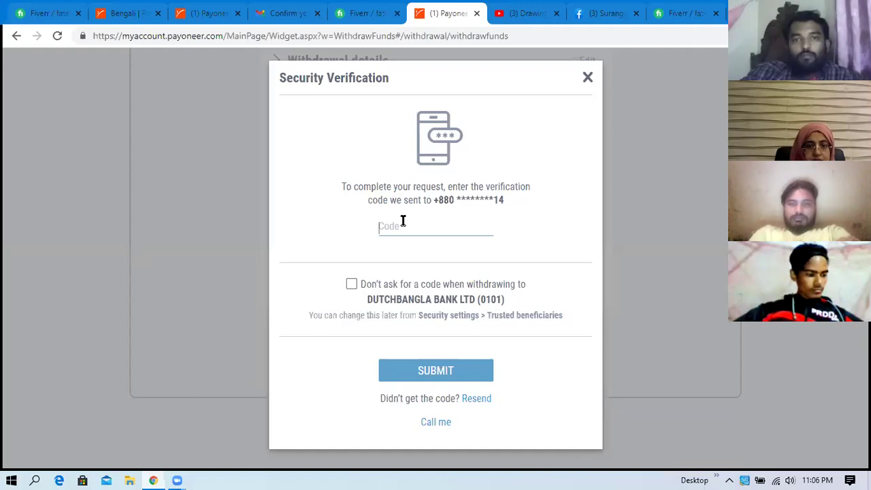
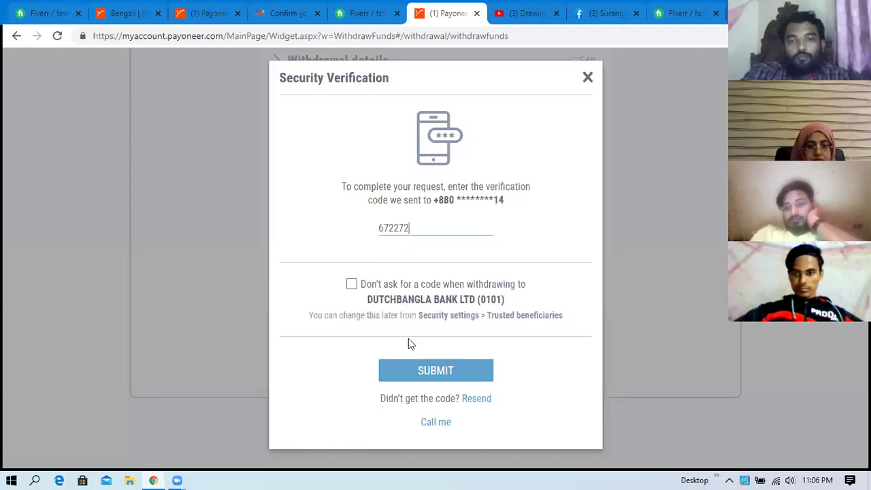
pyautogui.click(430, 373)
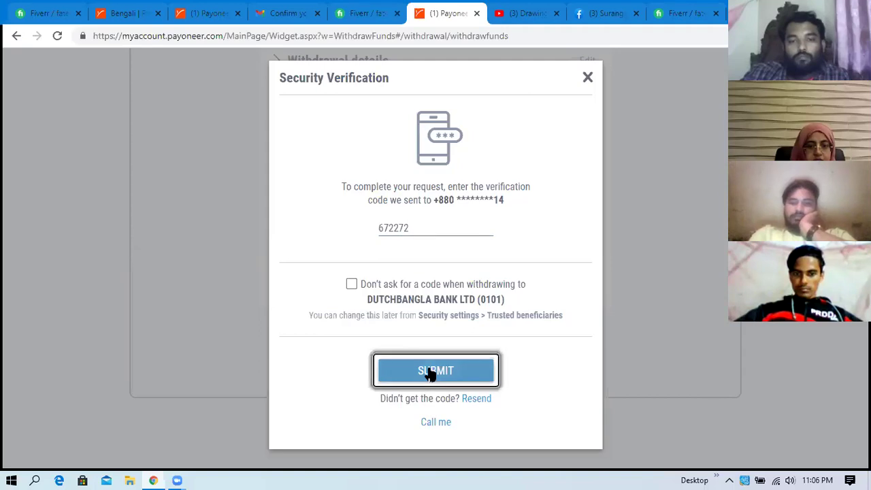